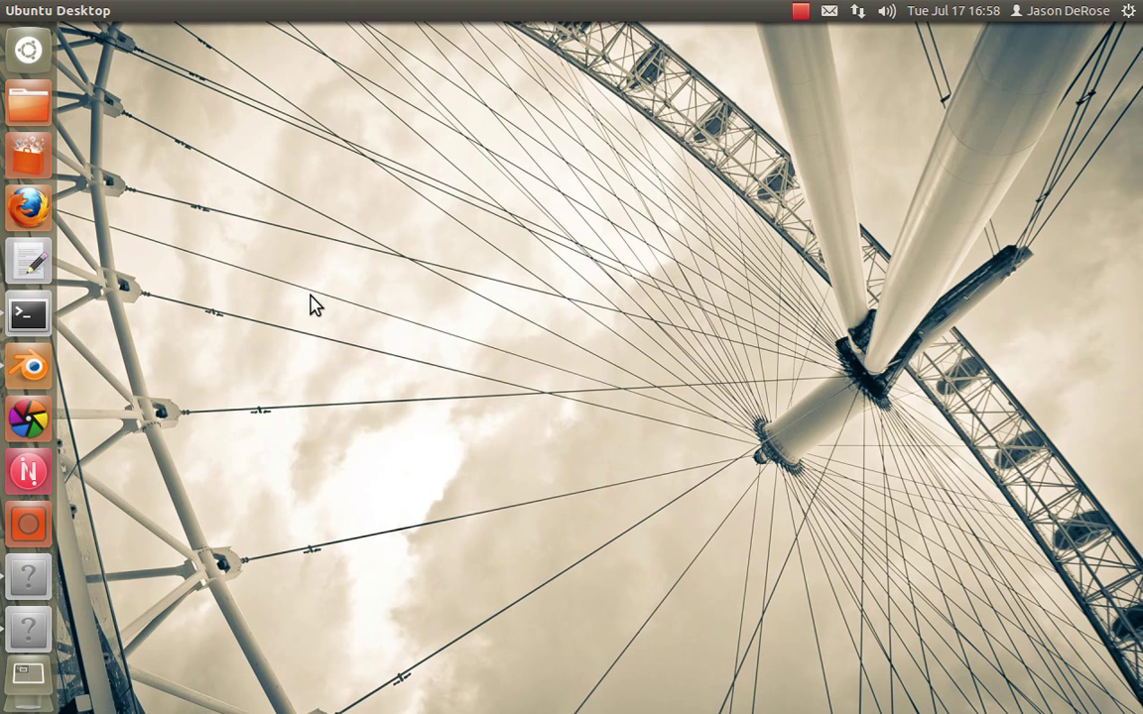
# Bring the basic.py tooth-curve drawing window to the front.
pyautogui.click(28, 581)
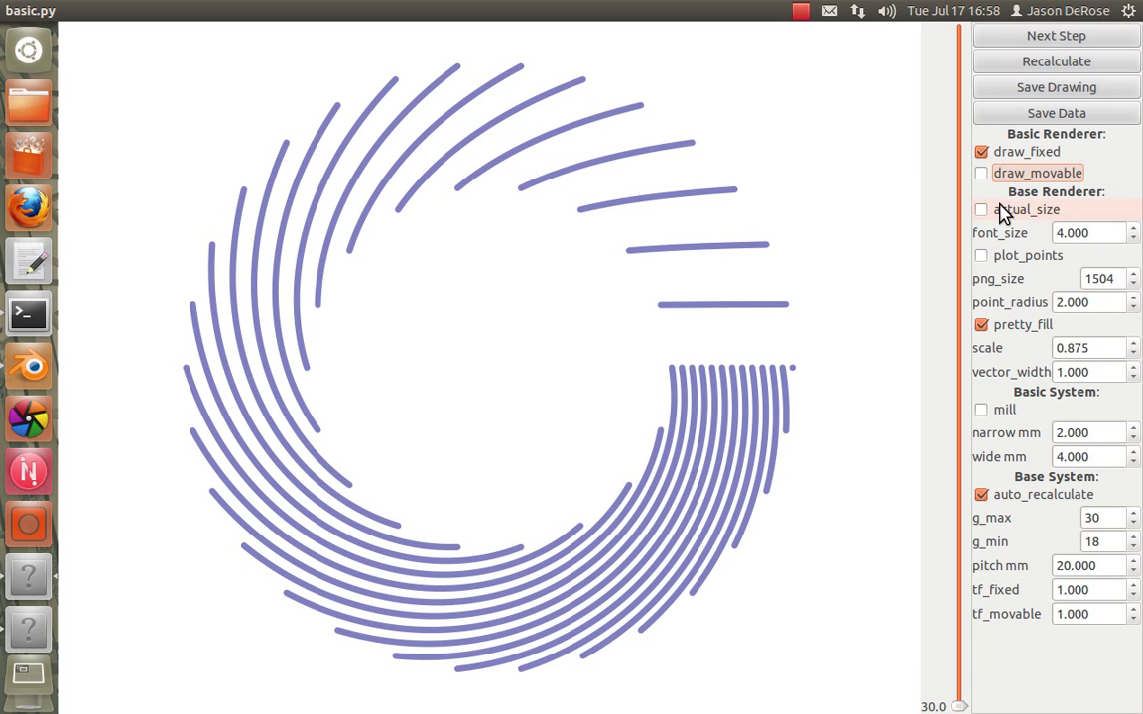
pyautogui.click(980, 177)
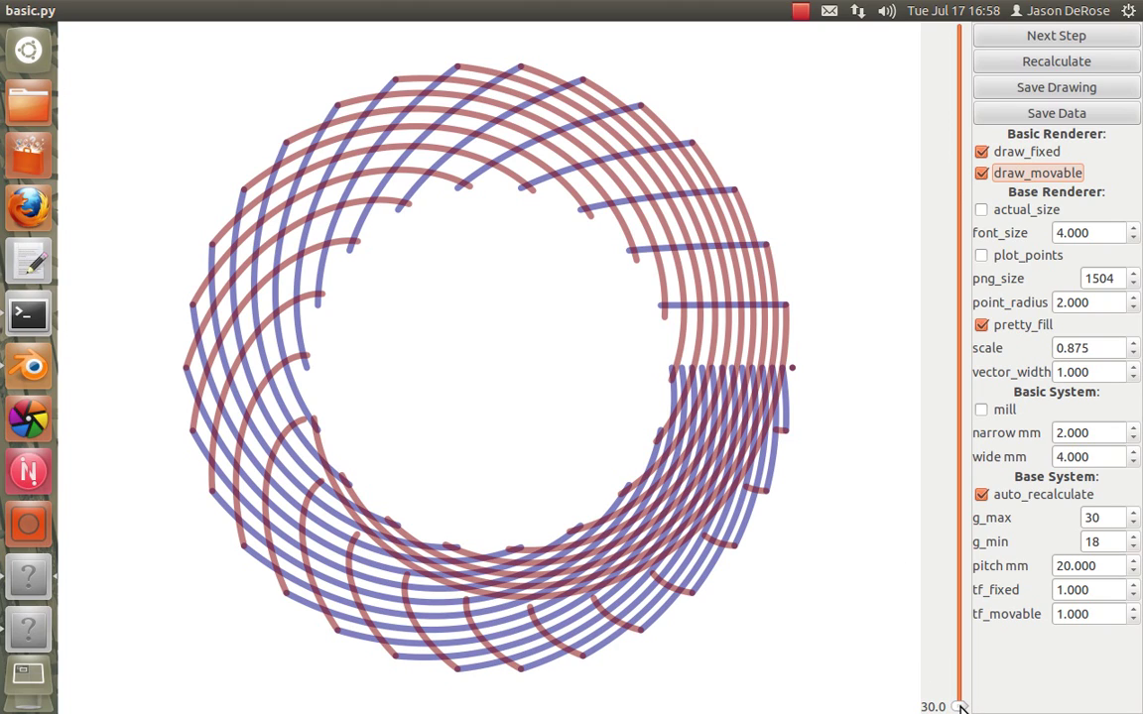
pyautogui.moveTo(960, 705)
pyautogui.mouseDown()
pyautogui.moveTo(949, 510)
pyautogui.moveTo(959, 707)
pyautogui.mouseUp()
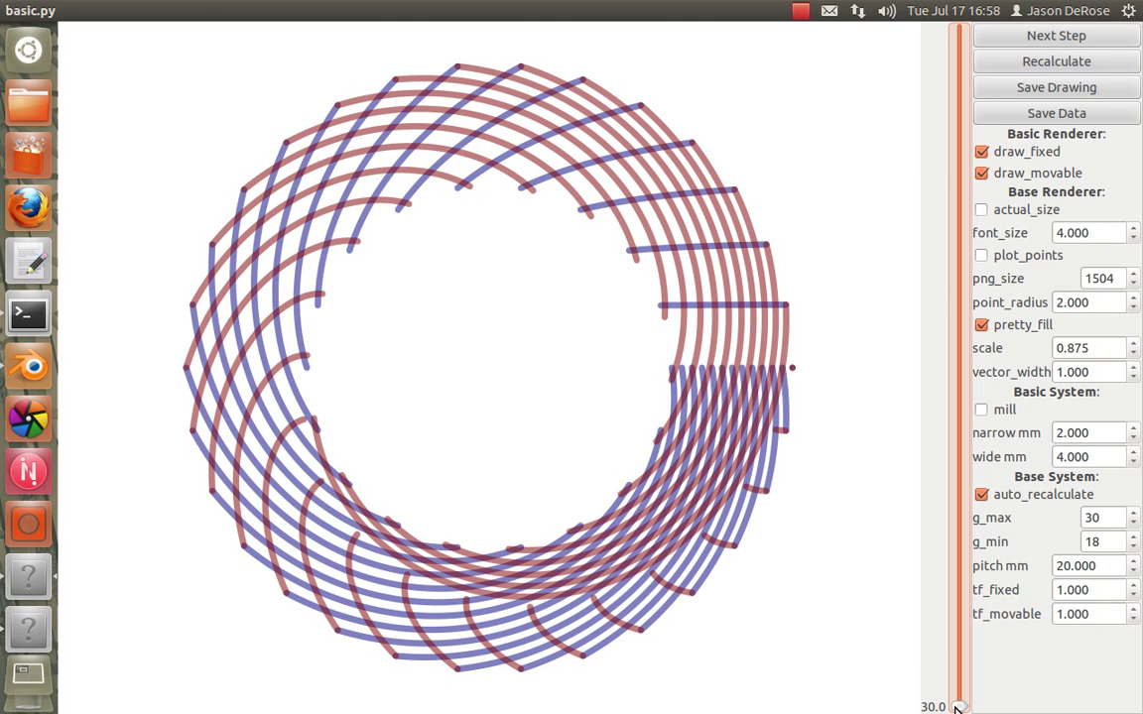
pyautogui.moveTo(957, 706)
pyautogui.mouseDown()
pyautogui.moveTo(956, 684)
pyautogui.moveTo(957, 710)
pyautogui.mouseUp()
pyautogui.moveTo(958, 705)
pyautogui.mouseDown()
pyautogui.moveTo(962, 362)
pyautogui.moveTo(970, 627)
pyautogui.moveTo(959, 707)
pyautogui.mouseUp()
# Switch to profile.py and enable draw_carrier so the carrier ring and rollers appear.
pyautogui.click(33, 632)
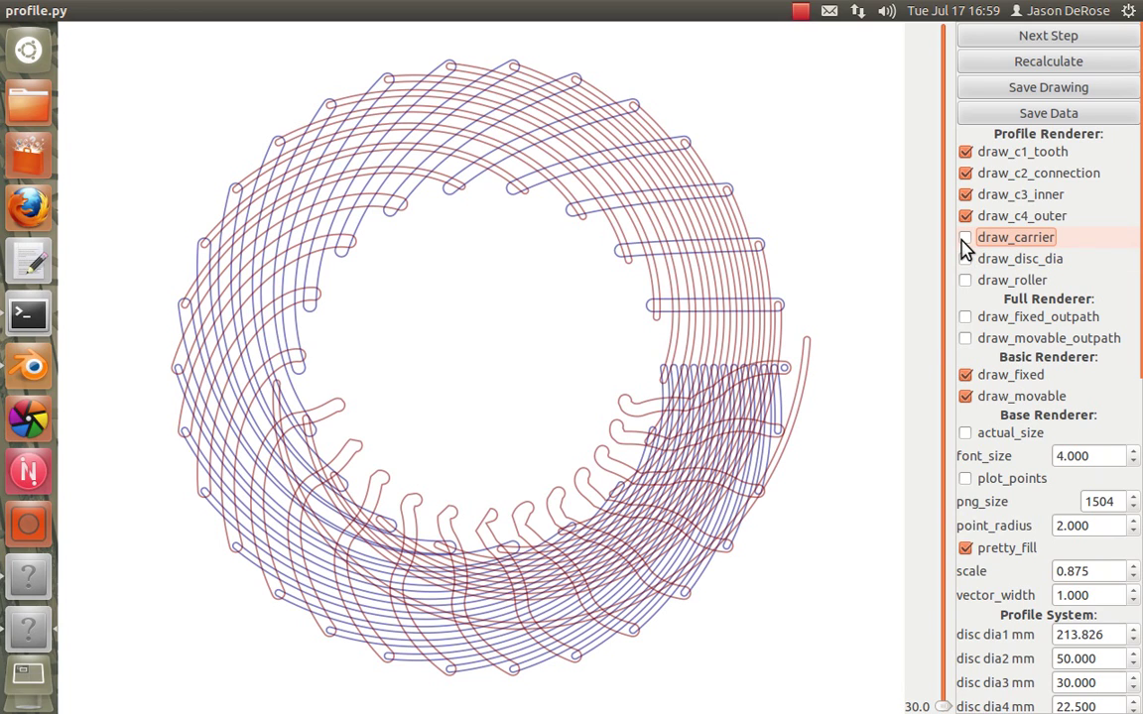
pyautogui.click(964, 239)
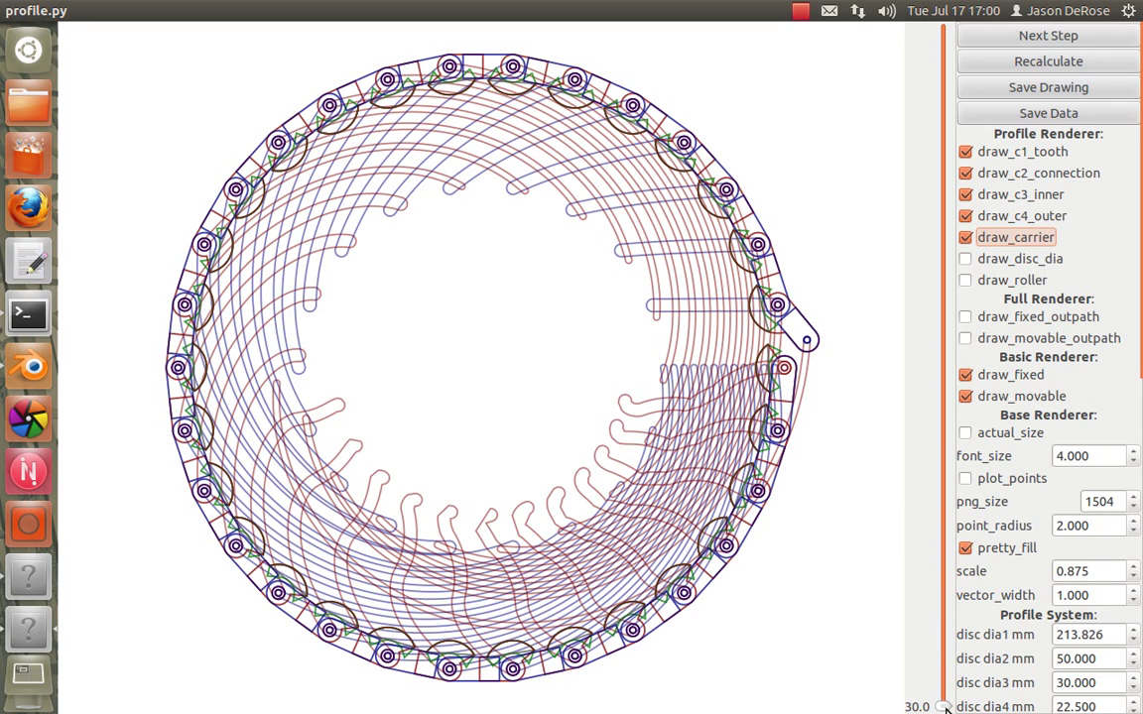
# Scrub the carrier step through 18, 21.2, 30 and 28.9, settling at 21.7.
pyautogui.moveTo(945, 706)
pyautogui.mouseDown()
pyautogui.moveTo(920, 291)
pyautogui.moveTo(941, 9)
pyautogui.mouseUp()
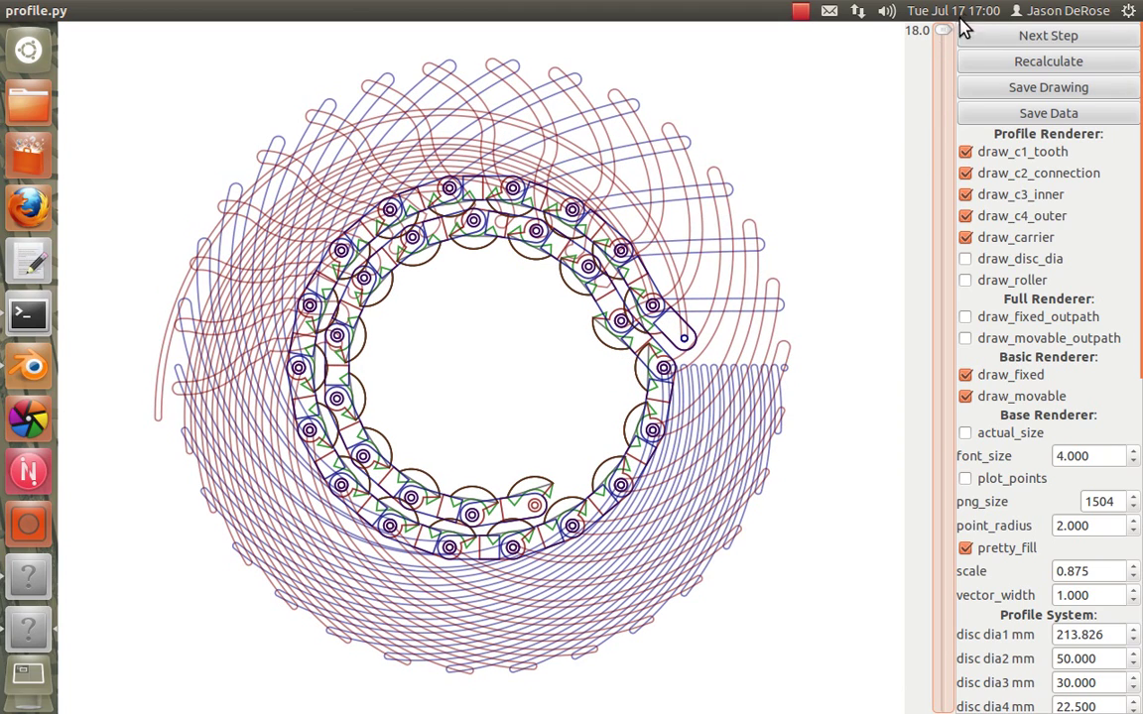
pyautogui.moveTo(944, 37)
pyautogui.mouseDown()
pyautogui.moveTo(938, 283)
pyautogui.moveTo(946, 203)
pyautogui.mouseUp()
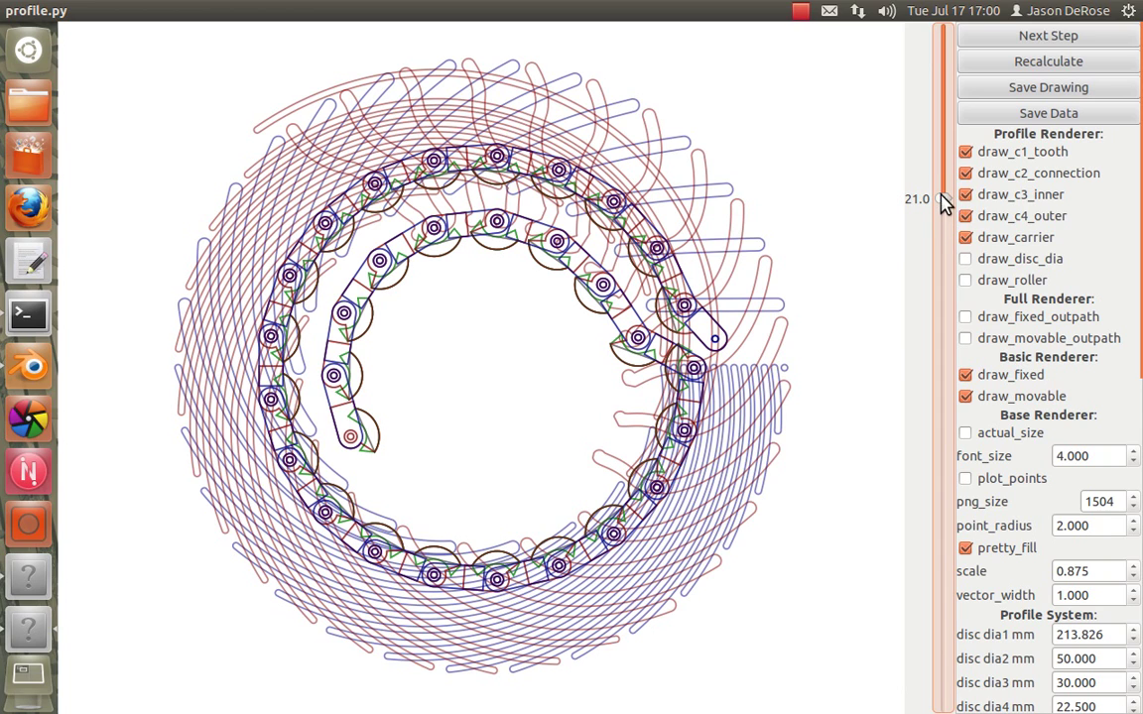
pyautogui.moveTo(944, 204); pyautogui.dragTo(943, 219)
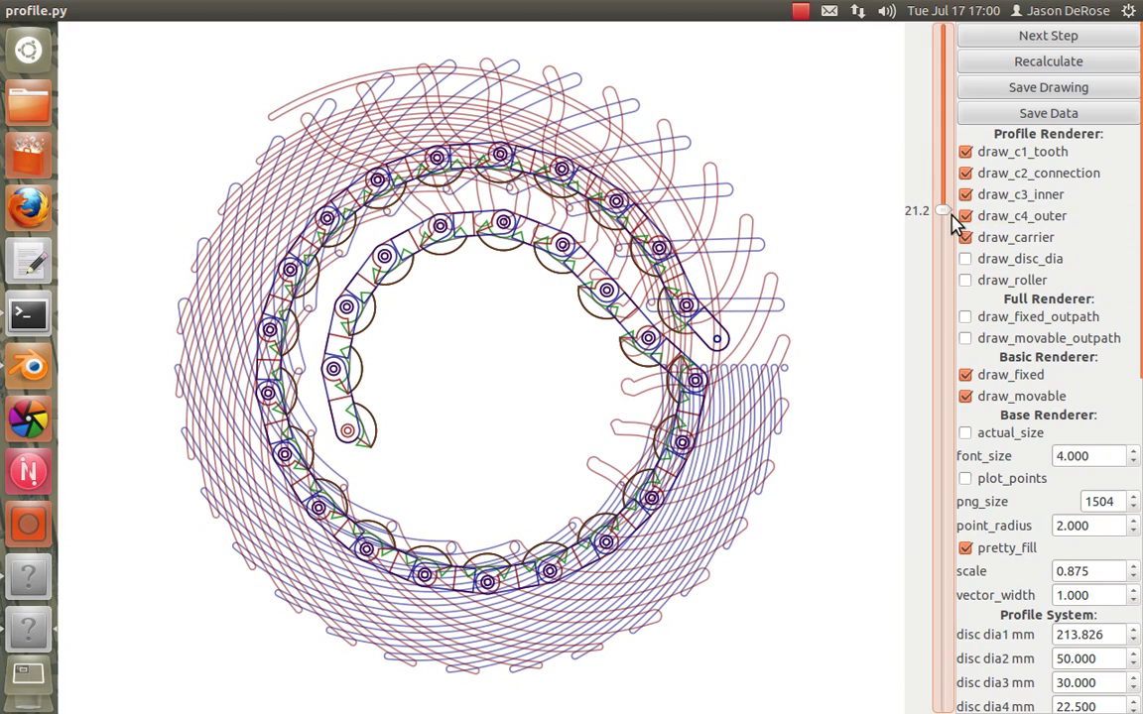
pyautogui.moveTo(944, 223); pyautogui.dragTo(943, 706)
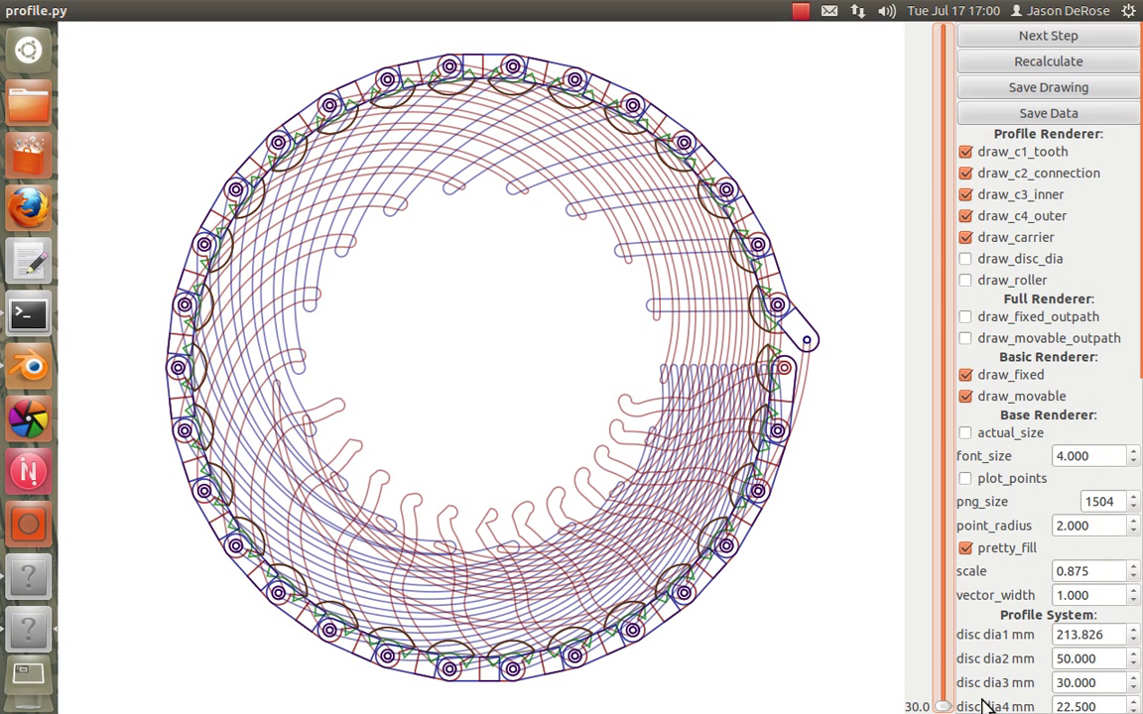
pyautogui.moveTo(943, 707); pyautogui.dragTo(942, 644)
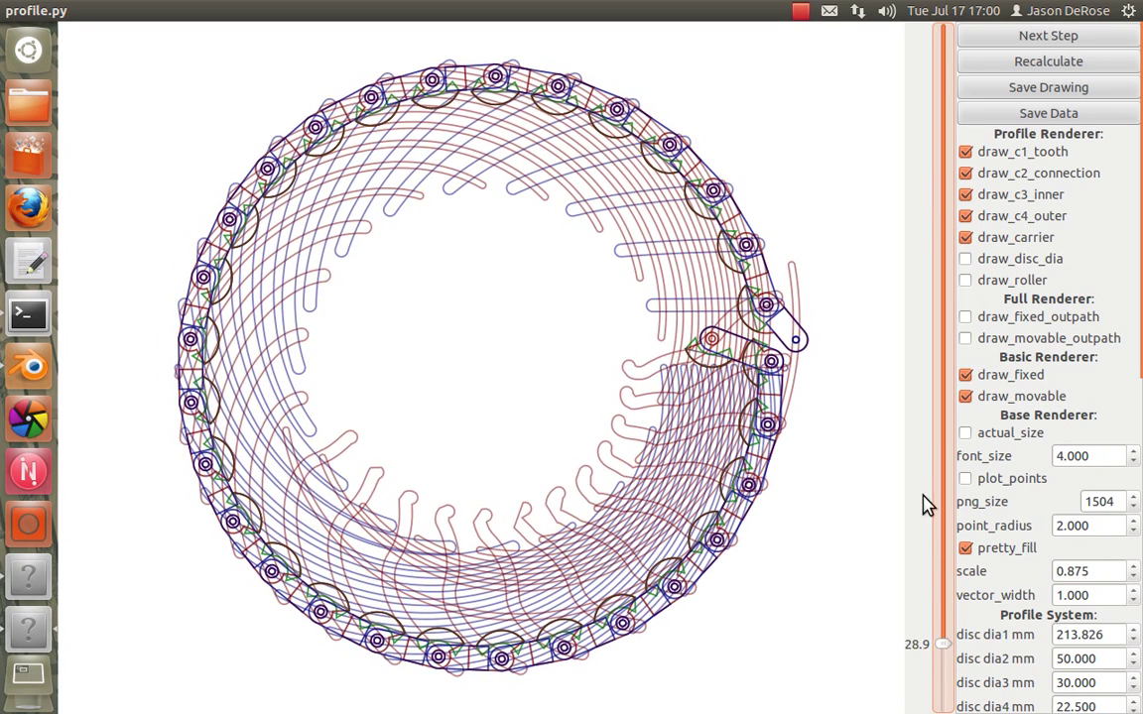
pyautogui.moveTo(923, 504); pyautogui.dragTo(898, 238)
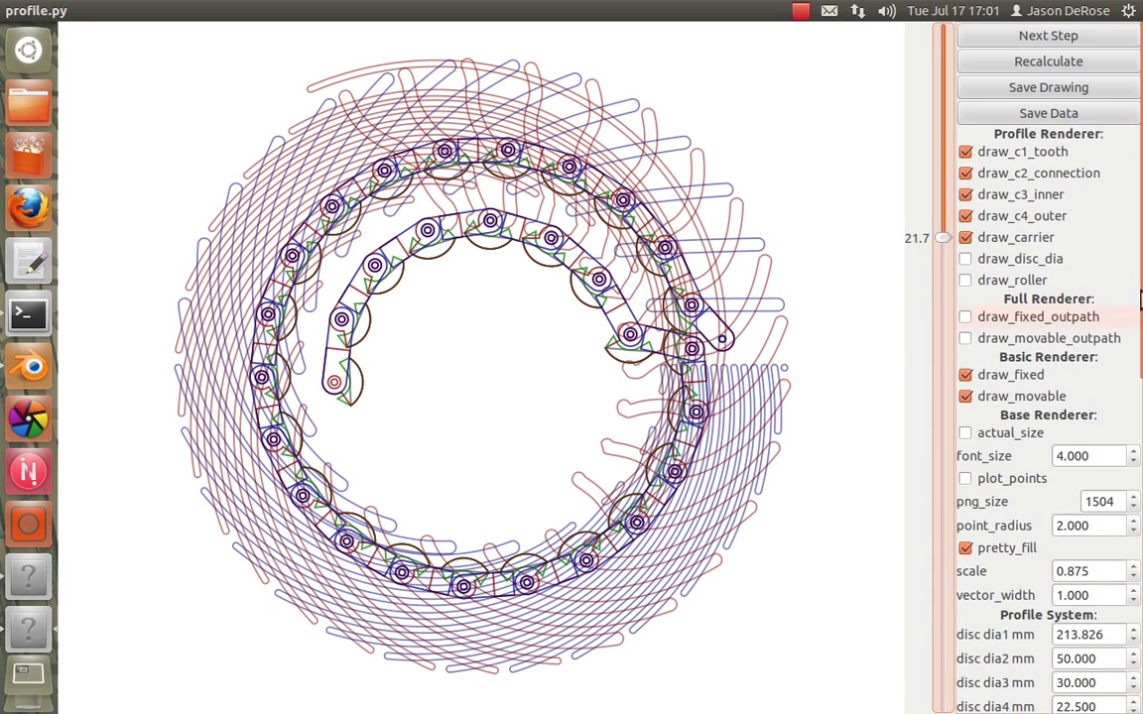
pyautogui.moveTo(1137, 179)
pyautogui.moveTo(1136, 179); pyautogui.dragTo(1139, 39)
pyautogui.click(40, 365)
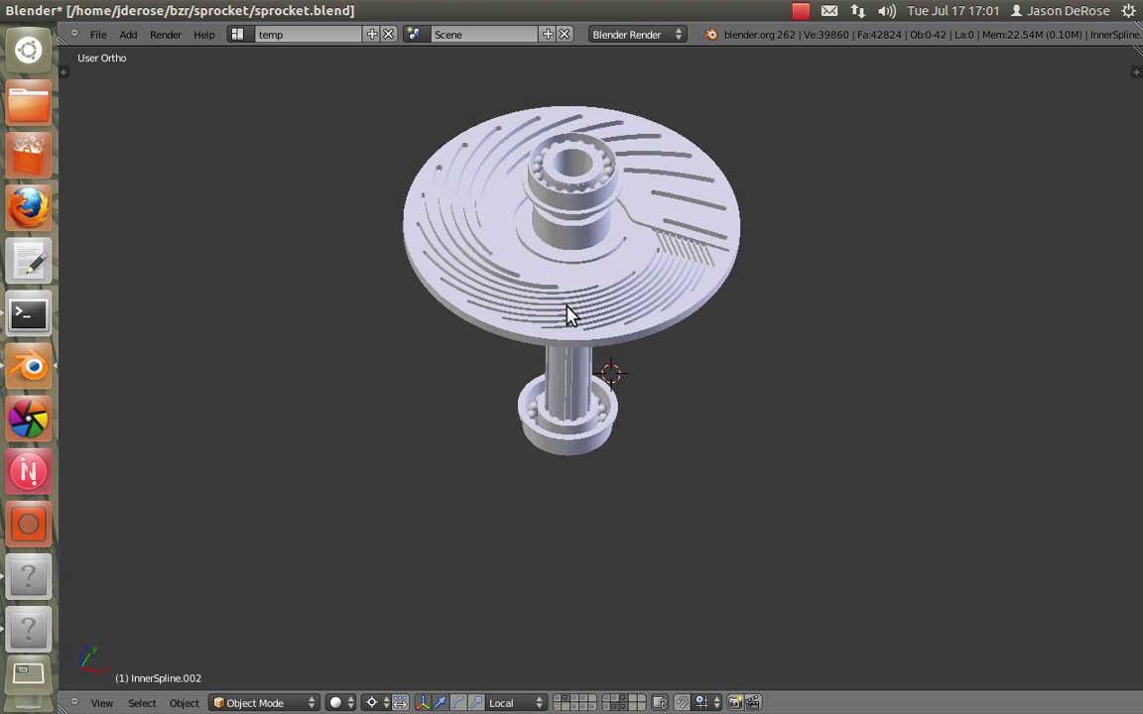
# Show the sprocket's teeth layer in Blender and orbit to a side view.
pyautogui.moveTo(566, 314); pyautogui.dragTo(478, 413, button='middle')
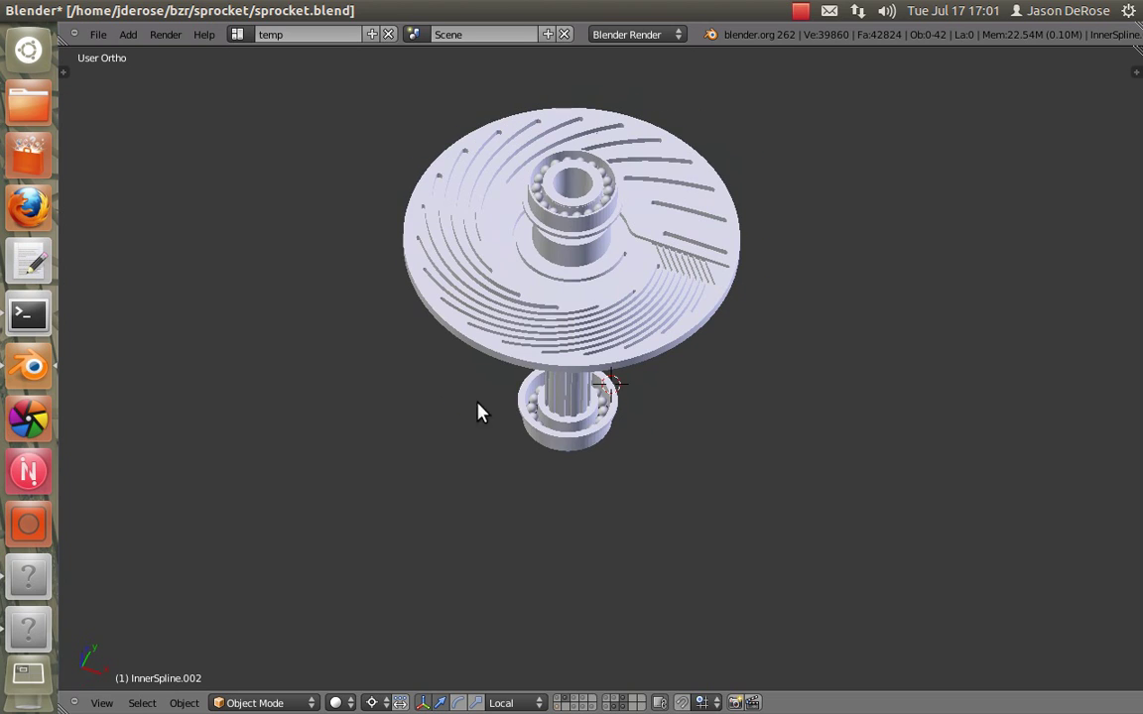
pyautogui.keyDown('shift'); pyautogui.click(559, 702); pyautogui.keyUp('shift')
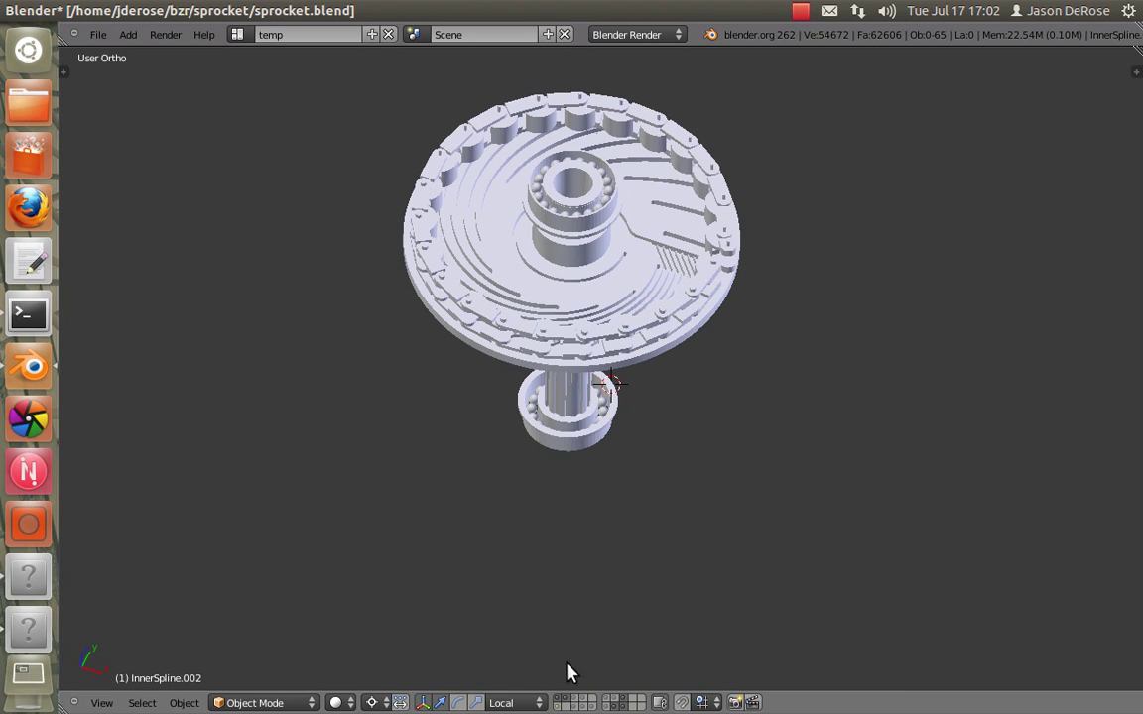
pyautogui.moveTo(559, 380); pyautogui.dragTo(546, 340, button='middle')
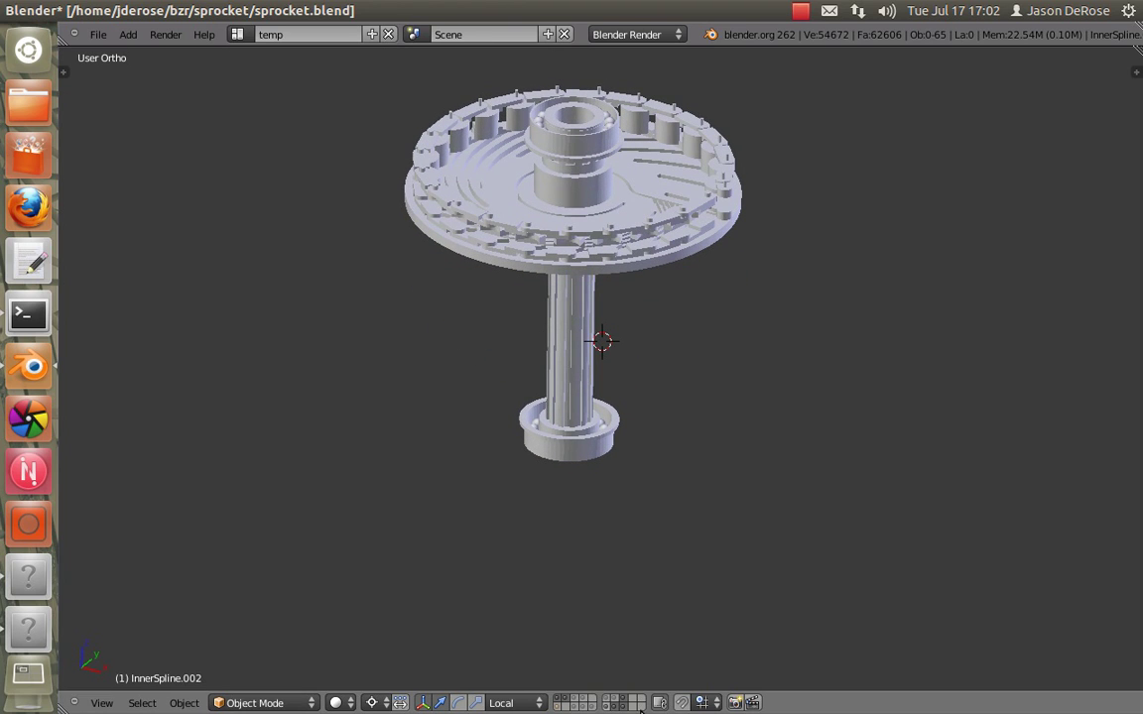
# Show the chain and cover-disc layers and orbit to view the shaft and chain.
pyautogui.keyDown('shift'); pyautogui.click(591, 705); pyautogui.keyUp('shift')
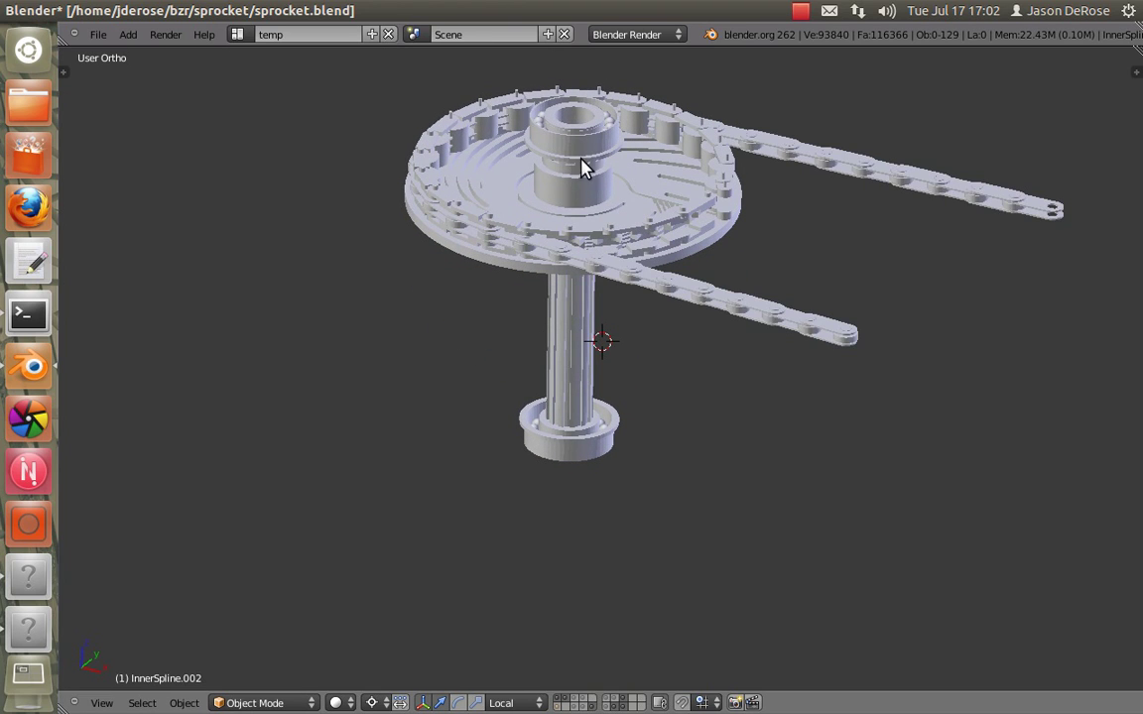
pyautogui.moveTo(582, 168); pyautogui.dragTo(622, 235, button='middle')
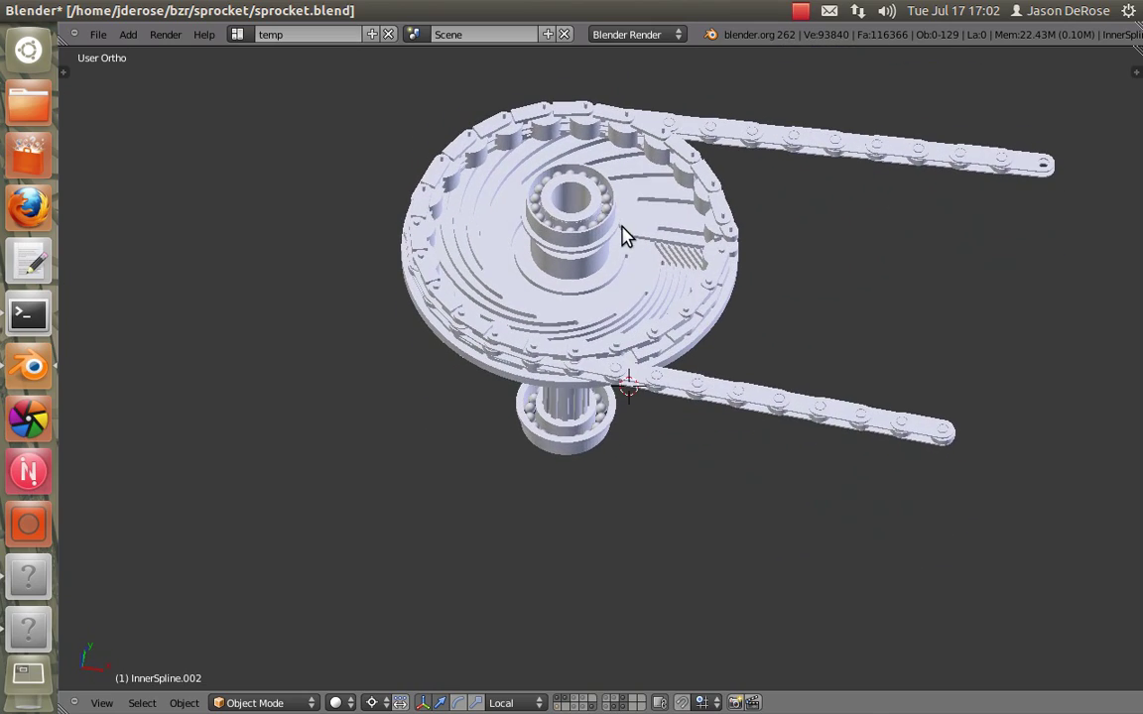
pyautogui.keyDown('shift'); pyautogui.click(575, 699); pyautogui.keyUp('shift')
pyautogui.moveTo(547, 348); pyautogui.dragTo(407, 228, button='middle')
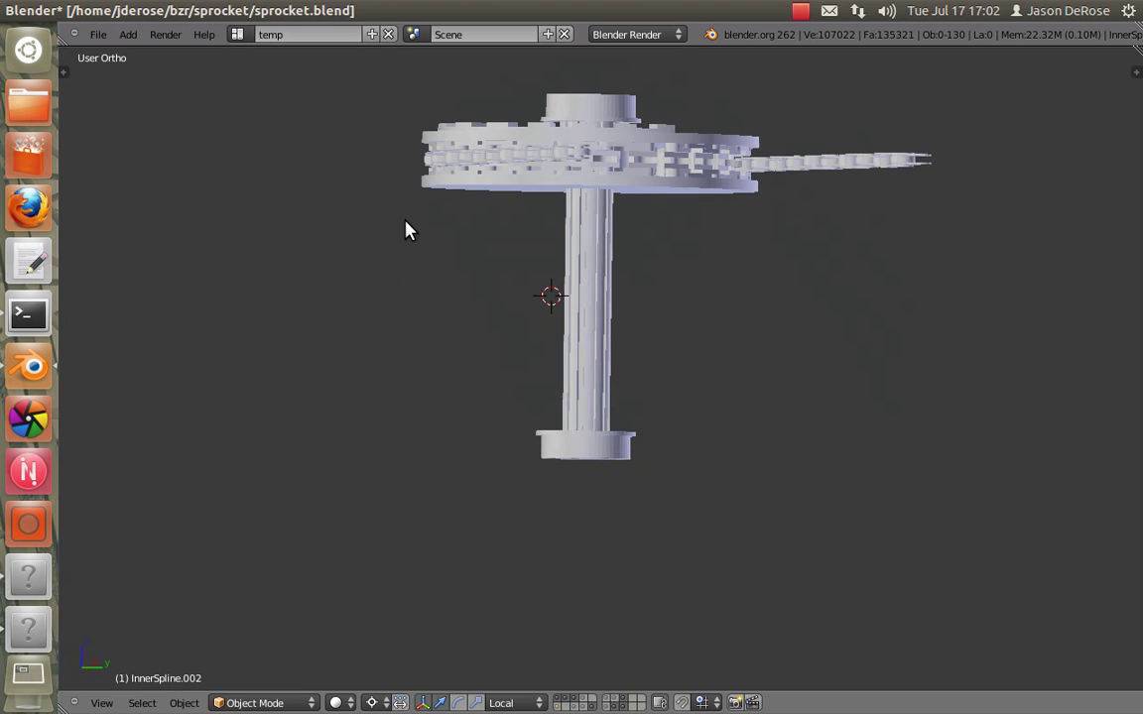
# Hide the cover-disc layer, inspect disc and chains from several angles, then bring basic.py forward.
pyautogui.click(558, 700)
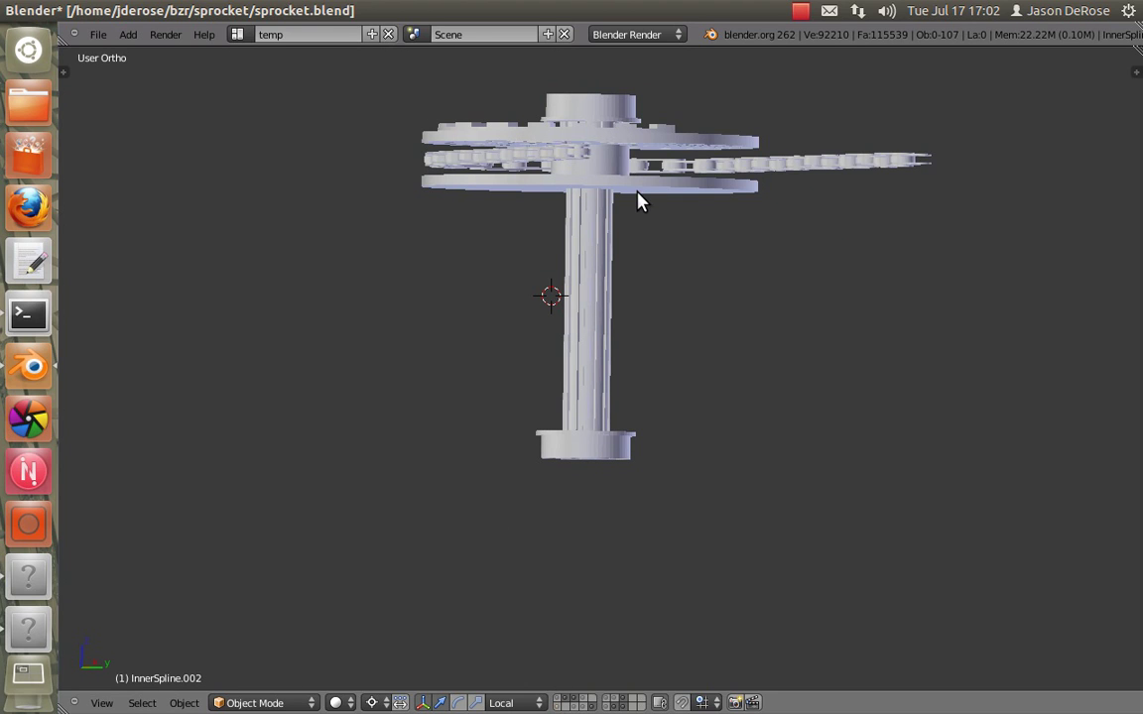
pyautogui.moveTo(638, 198); pyautogui.dragTo(781, 238, button='middle')
pyautogui.moveTo(479, 174); pyautogui.dragTo(484, 319, button='middle')
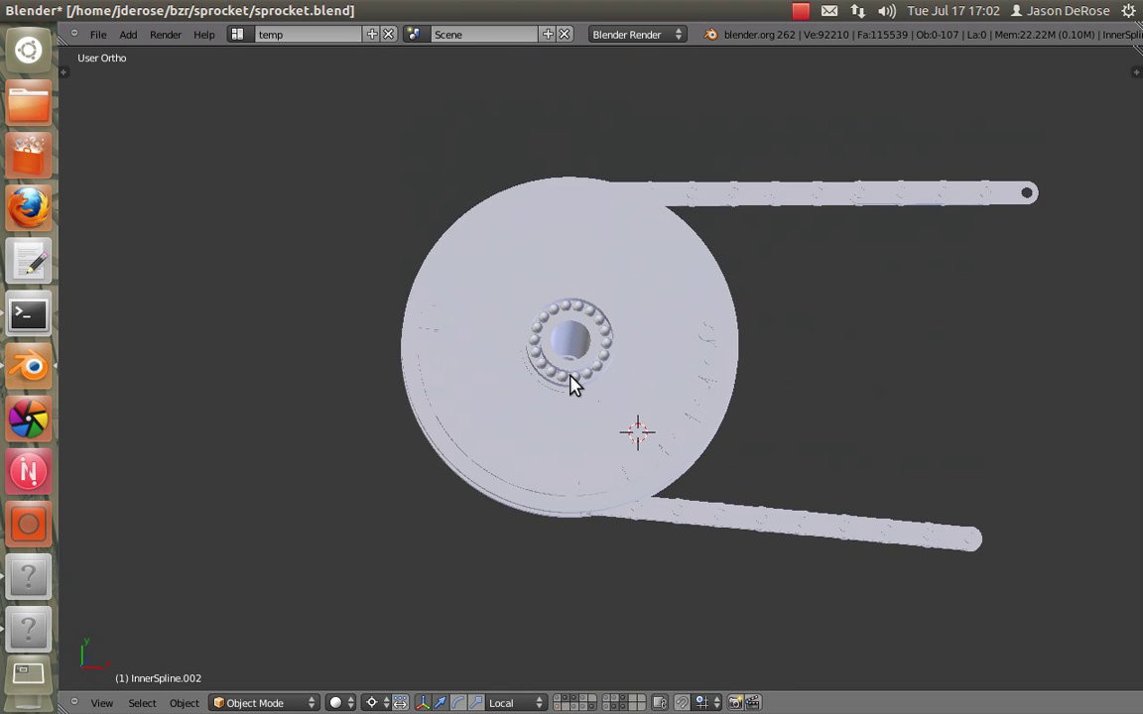
pyautogui.moveTo(572, 385); pyautogui.dragTo(466, 286, button='middle')
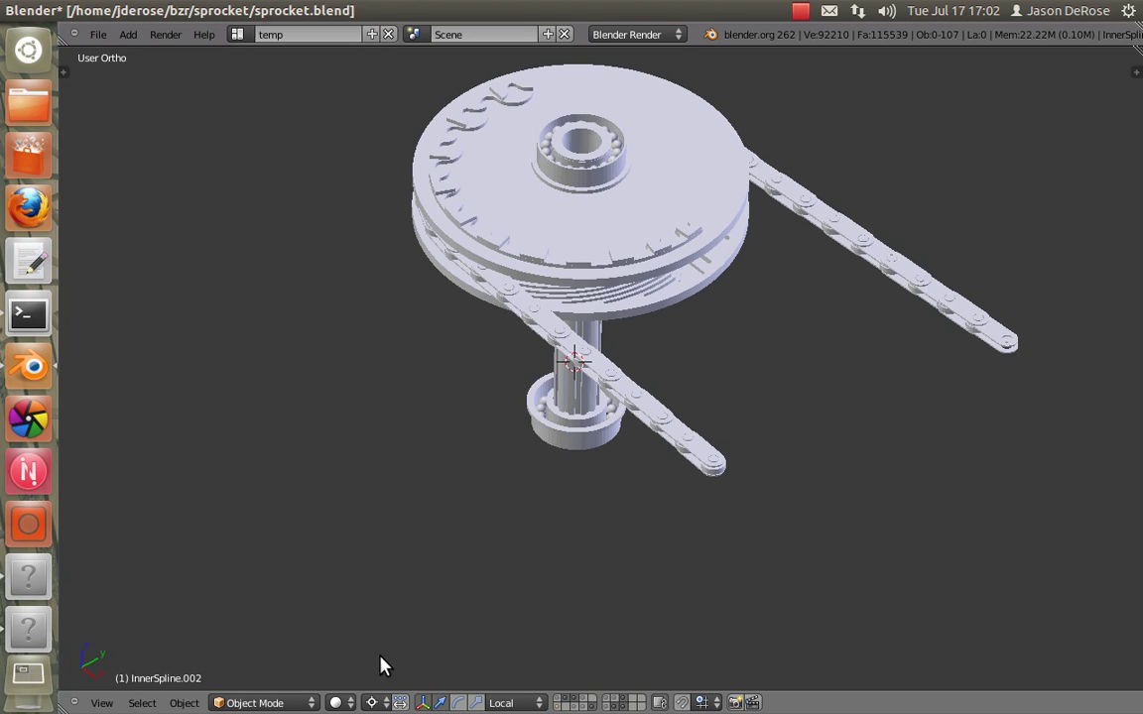
pyautogui.click(29, 537)
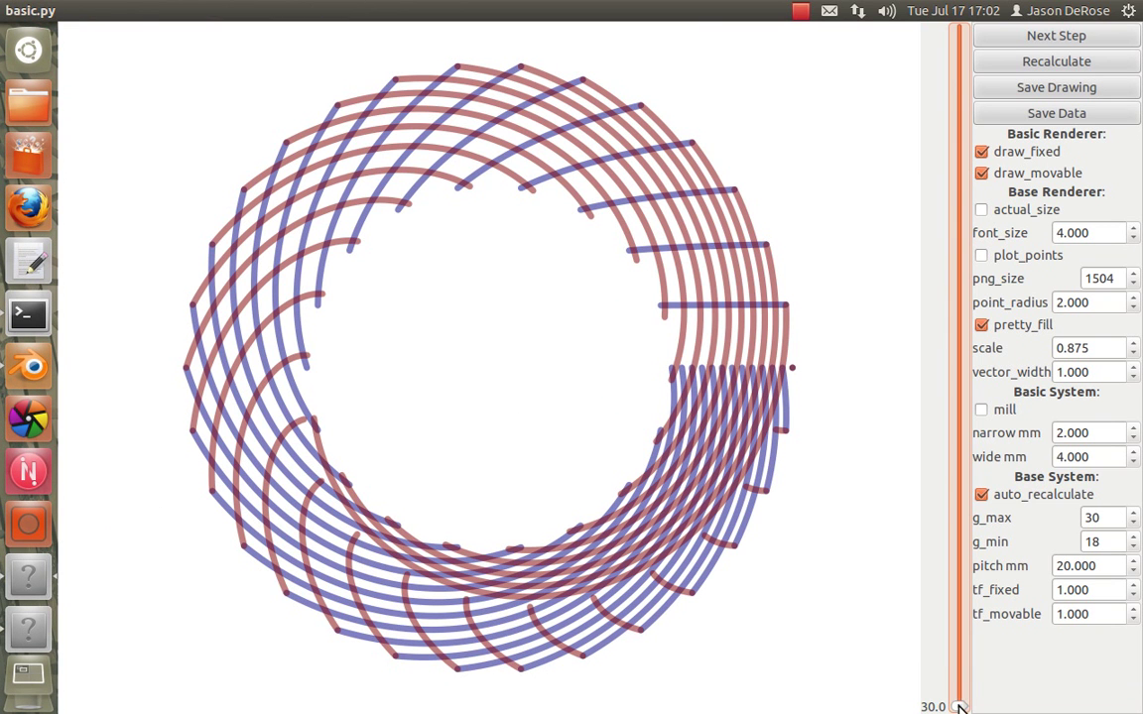
# In profile.py, set the step to 30.0 and enable draw_roller to show the rollers.
pyautogui.moveTo(958, 705); pyautogui.dragTo(929, 704)
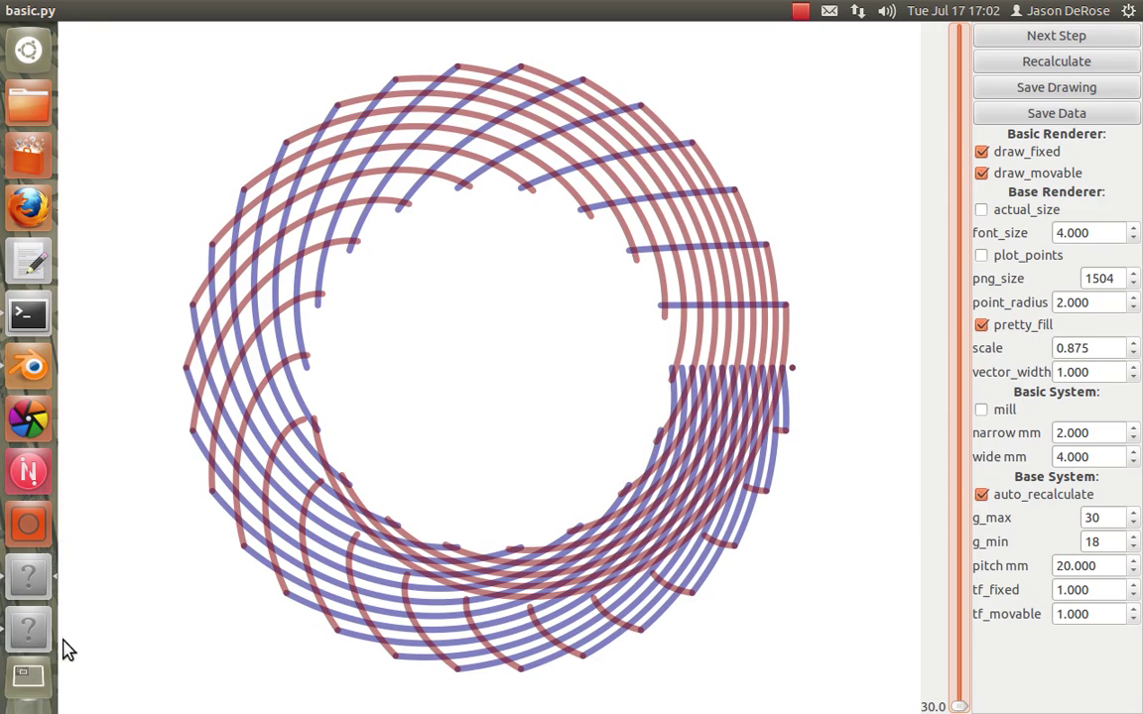
pyautogui.click(26, 625)
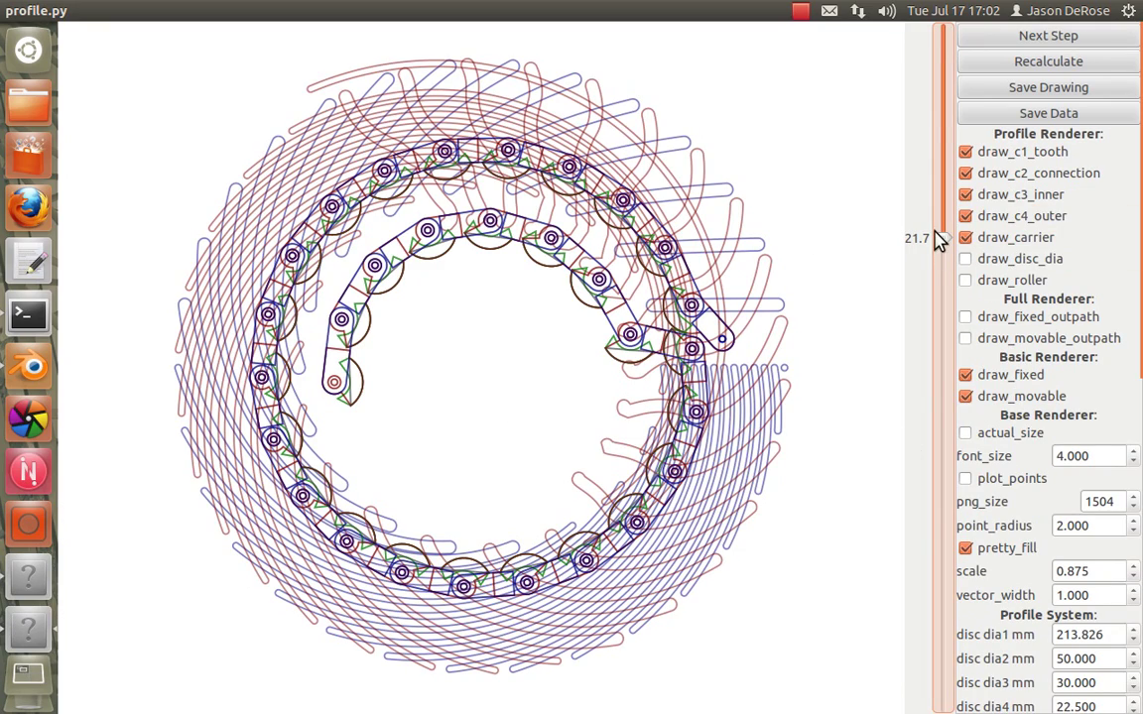
pyautogui.moveTo(944, 245)
pyautogui.mouseDown()
pyautogui.moveTo(959, 689)
pyautogui.moveTo(936, 706)
pyautogui.mouseUp()
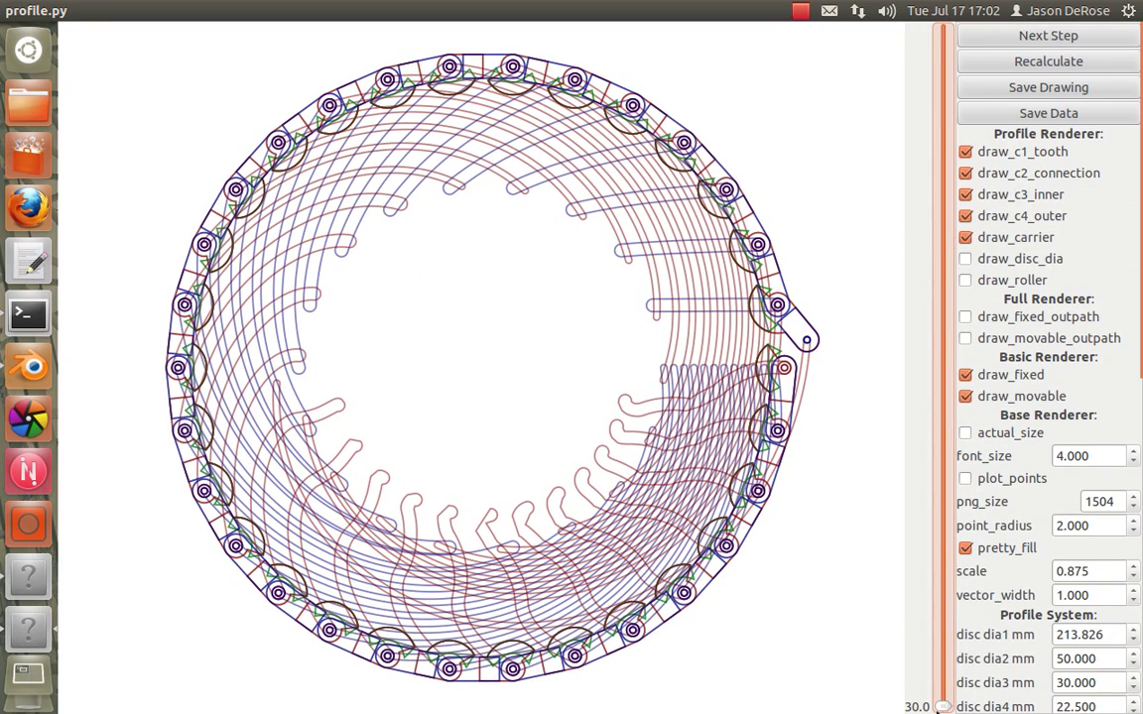
pyautogui.click(966, 282)
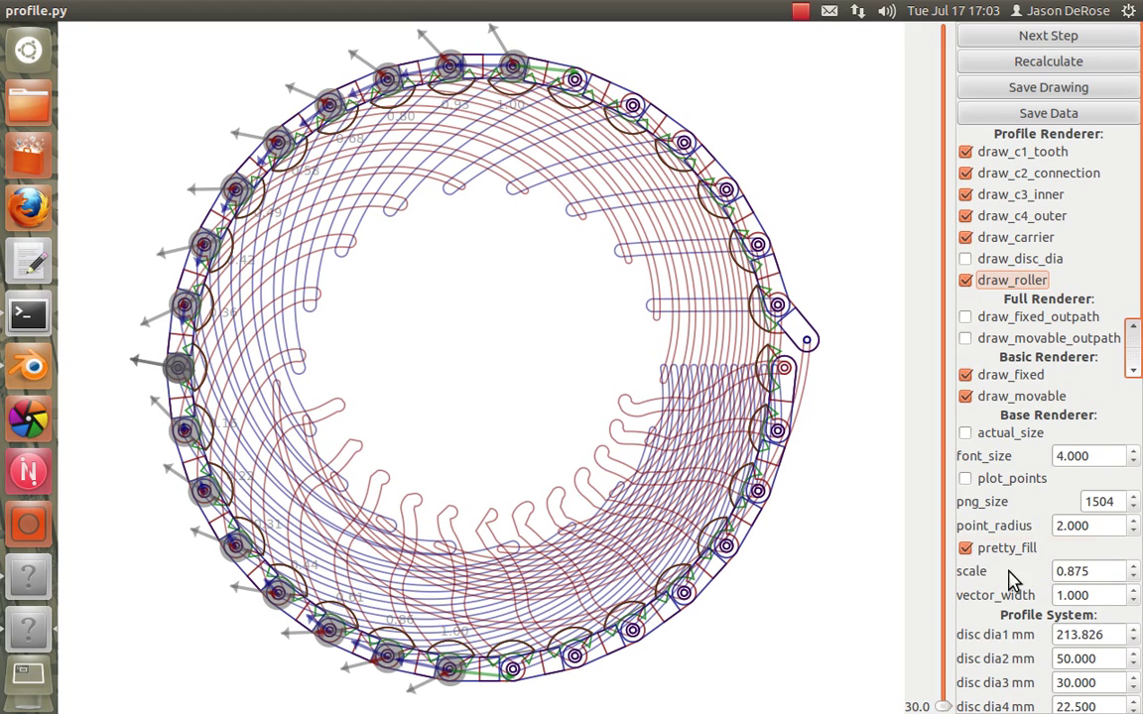
pyautogui.moveTo(942, 702); pyautogui.dragTo(930, 288)
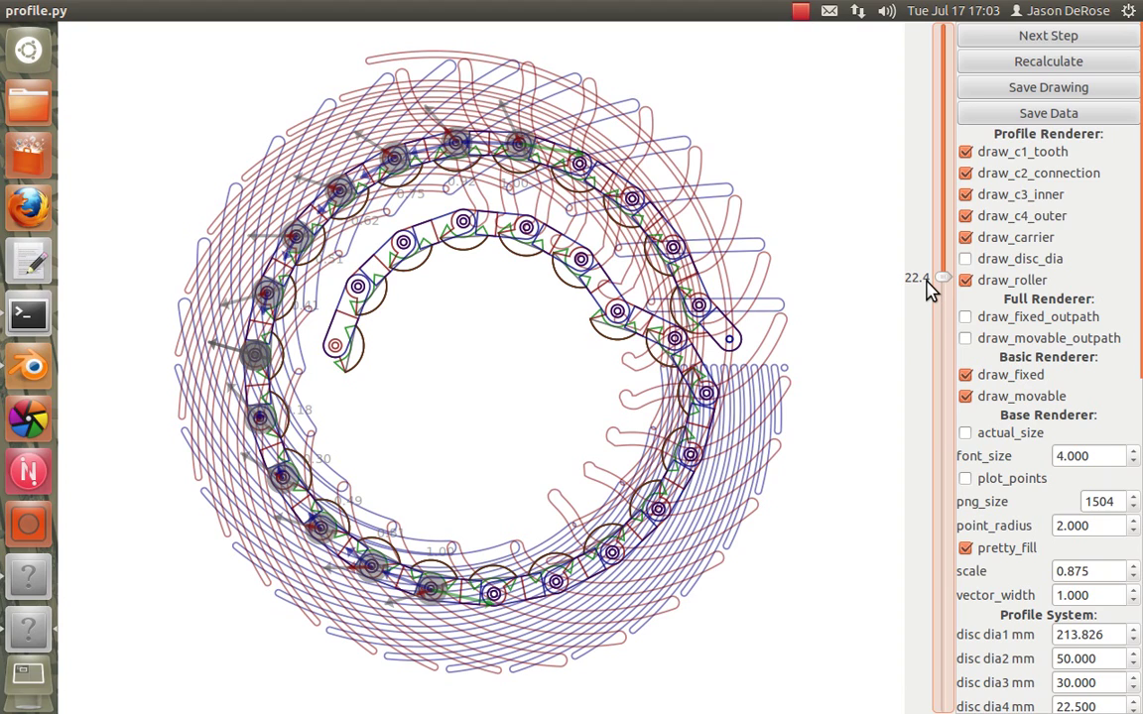
pyautogui.moveTo(942, 276)
pyautogui.mouseDown()
pyautogui.moveTo(943, 253)
pyautogui.moveTo(940, 266)
pyautogui.mouseUp()
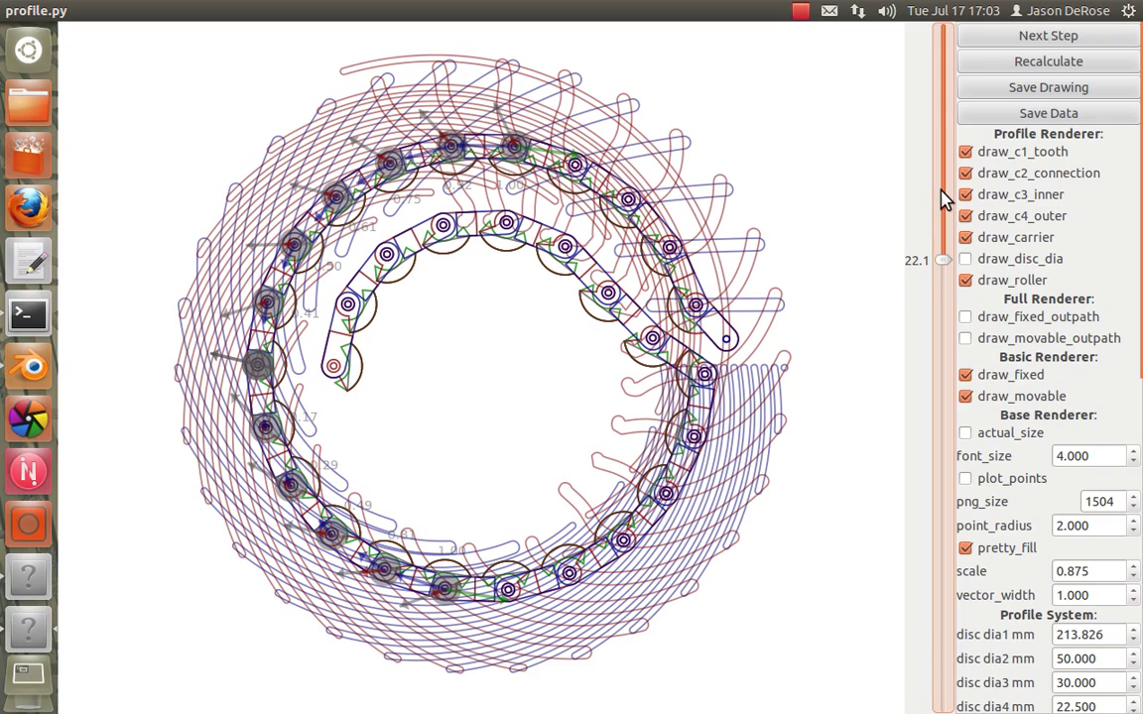
pyautogui.moveTo(943, 260)
pyautogui.mouseDown()
pyautogui.moveTo(940, 30)
pyautogui.moveTo(949, 455)
pyautogui.moveTo(922, 712)
pyautogui.mouseUp()
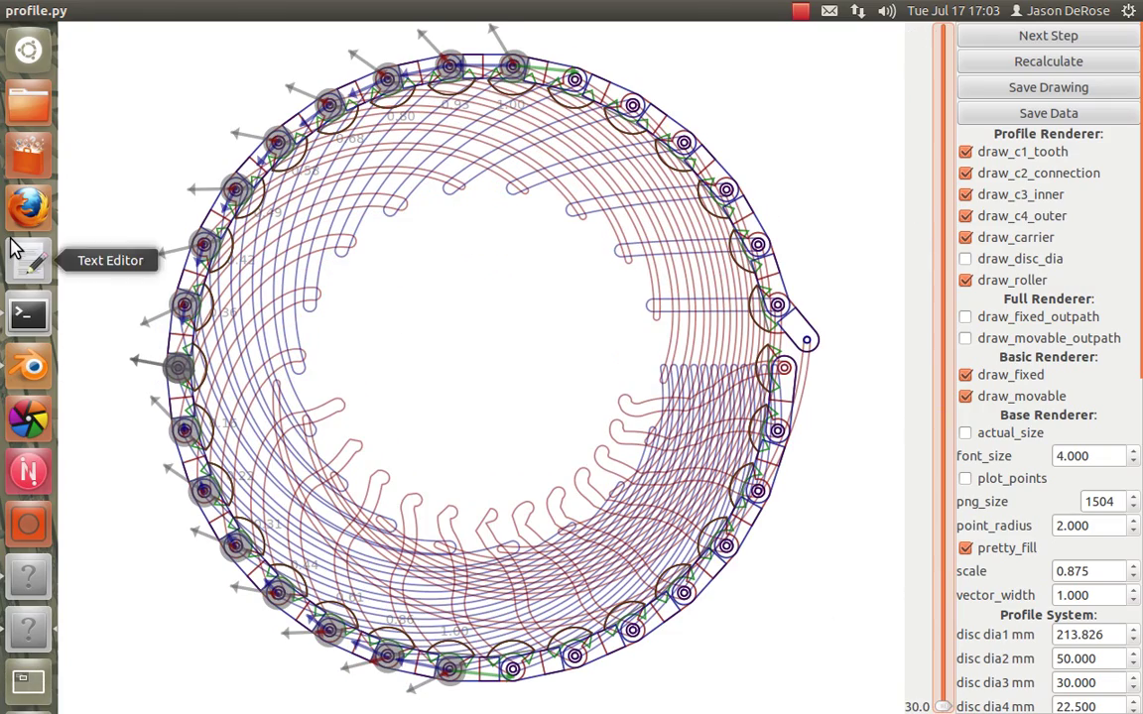
# Bring basic.py to the front and move its step slider from 30.0 toward 18.0.
pyautogui.click(29, 571)
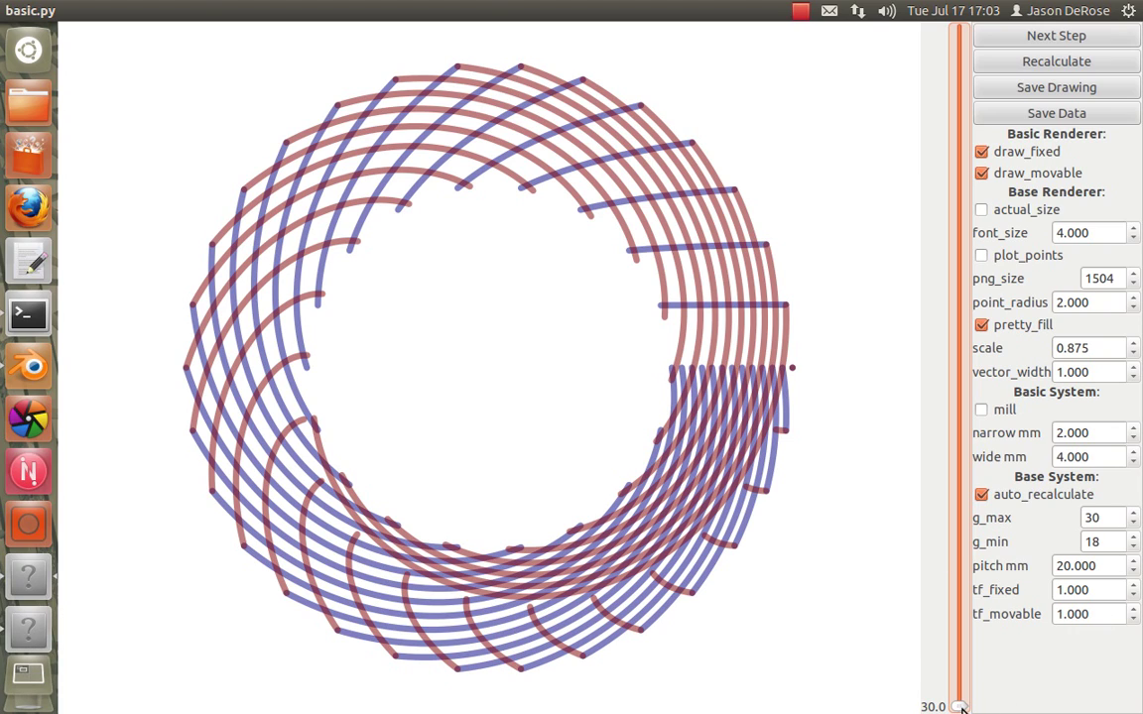
pyautogui.moveTo(960, 707)
pyautogui.mouseDown()
pyautogui.moveTo(964, 357)
pyautogui.moveTo(950, 233)
pyautogui.moveTo(973, 26)
pyautogui.moveTo(961, 707)
pyautogui.mouseUp()
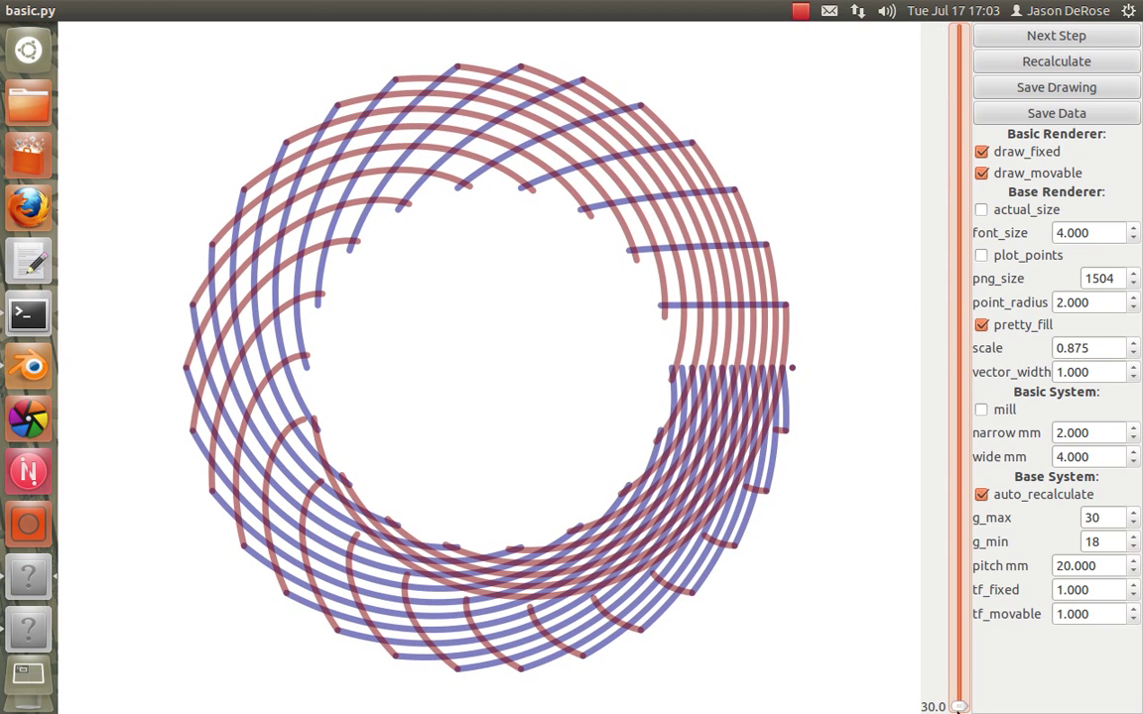